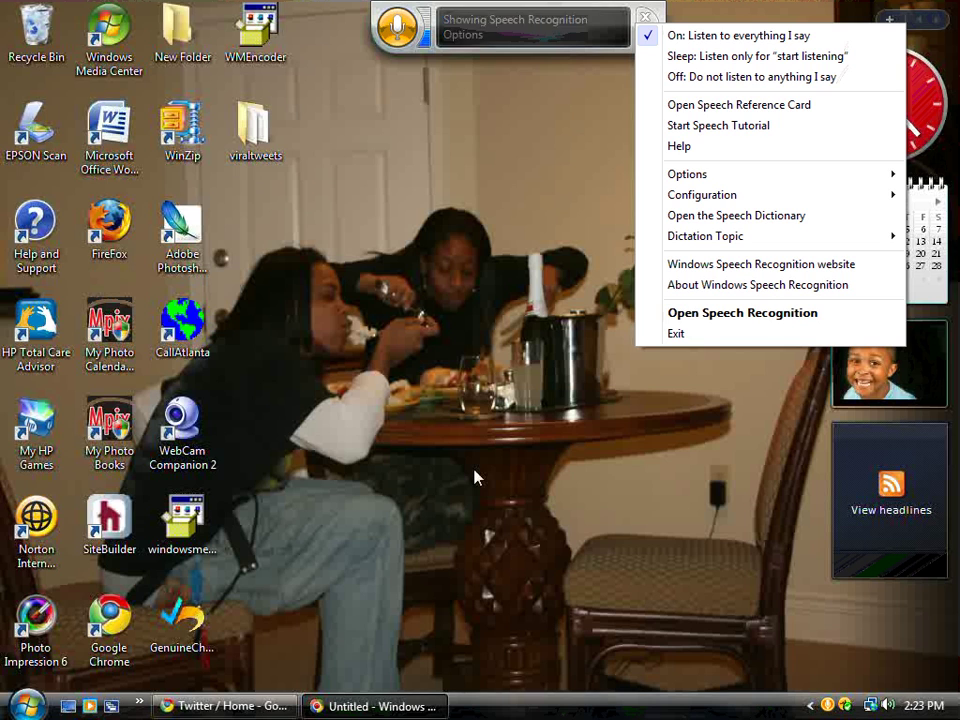
# - Switch speech recognition to 'Off: Do not listen to anything I say' from its menu
pyautogui.click(742, 78)
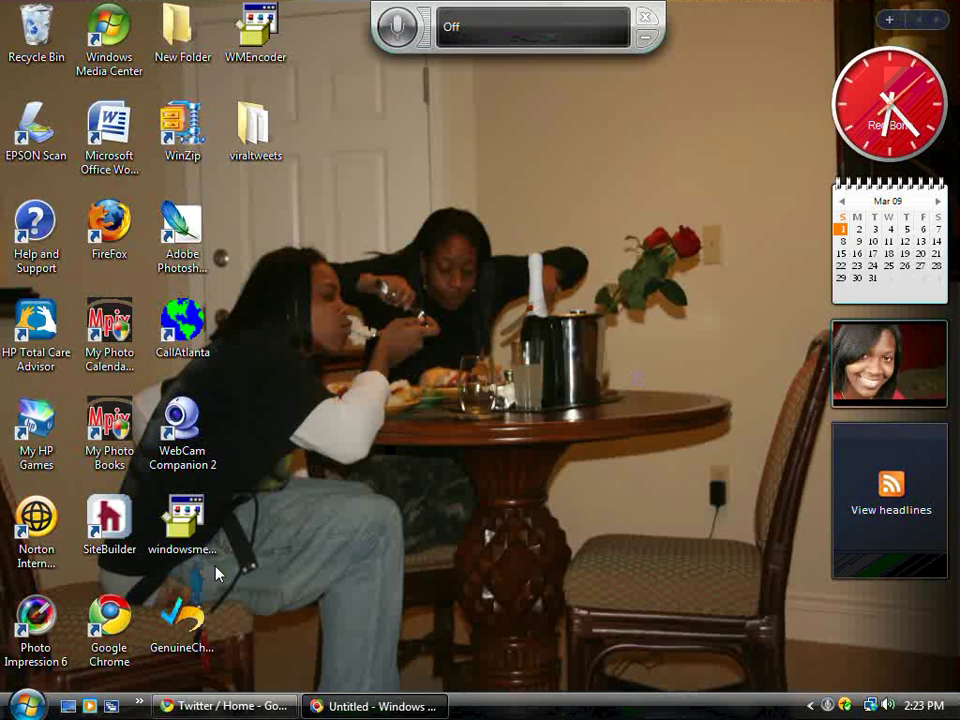
# - Go through Start to Control Panel and open Speech Recognition Options
pyautogui.click(27, 707)
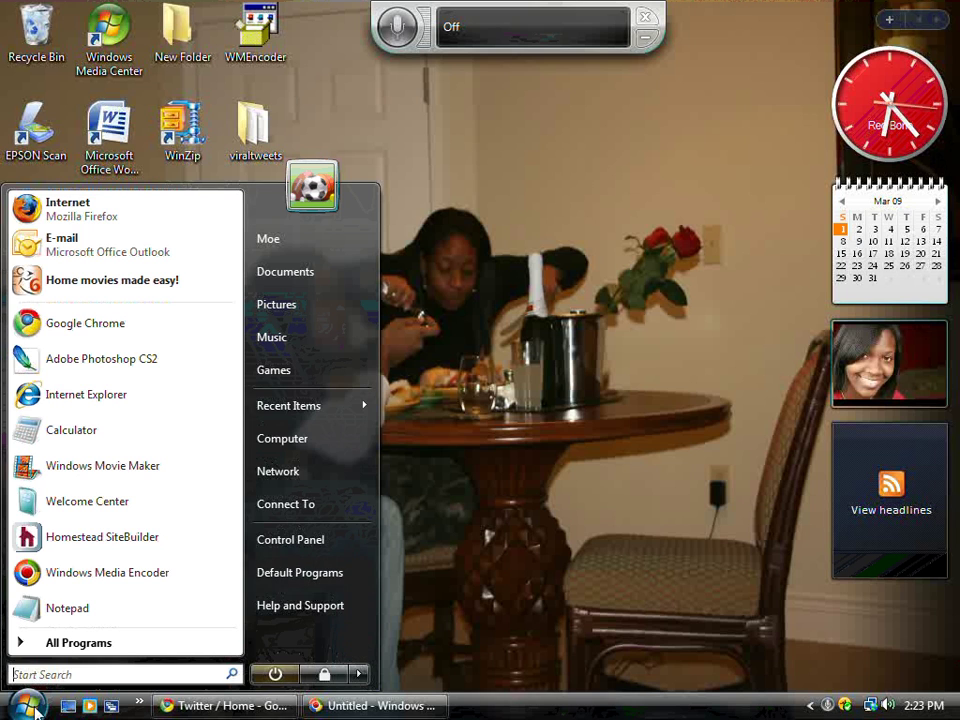
pyautogui.click(298, 541)
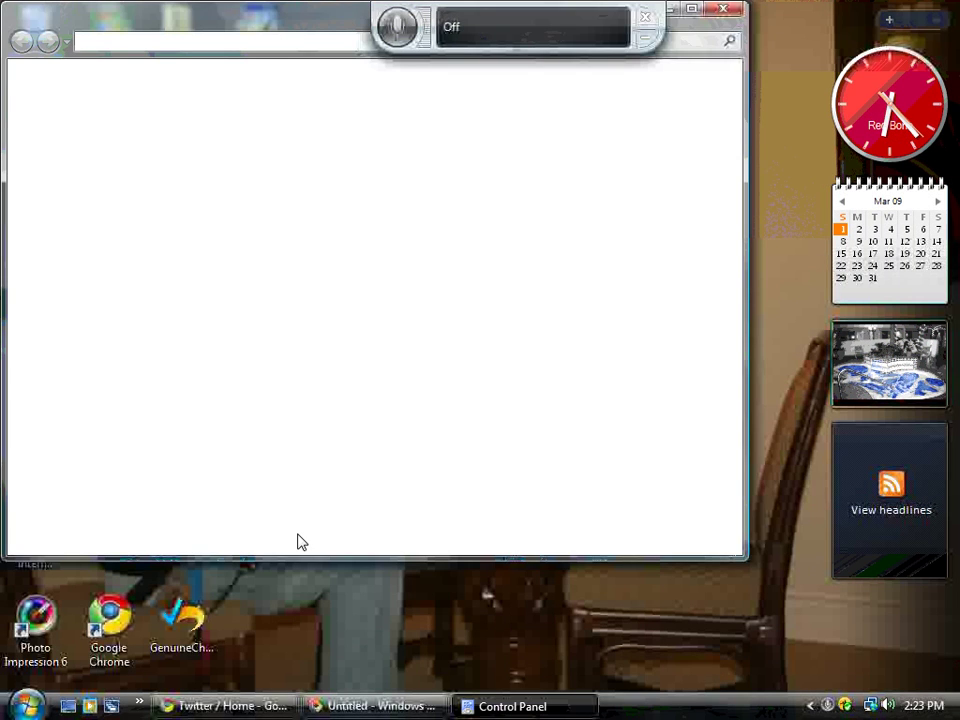
pyautogui.moveTo(734, 306); pyautogui.dragTo(733, 408)
pyautogui.click(249, 441)
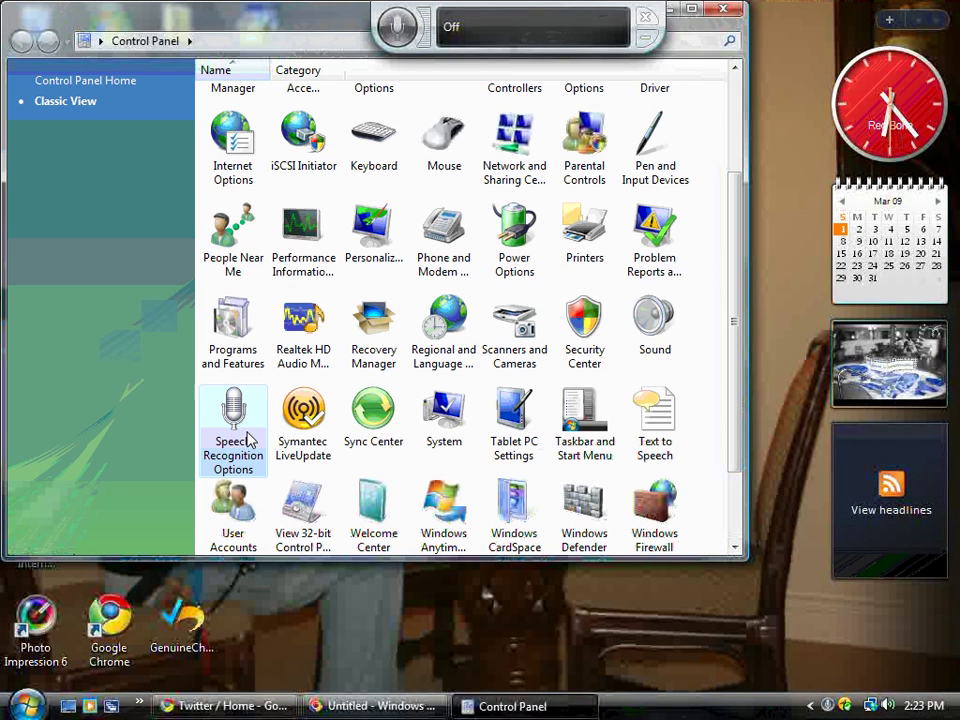
pyautogui.doubleClick(249, 441)
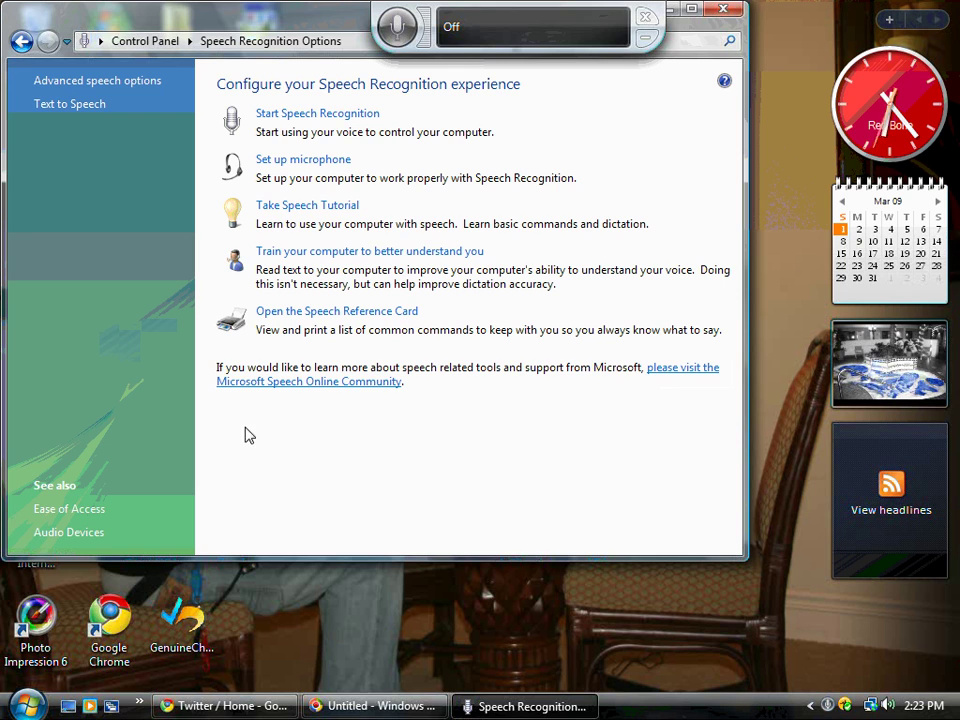
# - Run the Microphone Setup Wizard with microphone type Other, through placement and volume pages, to Finish
pyautogui.click(330, 162)
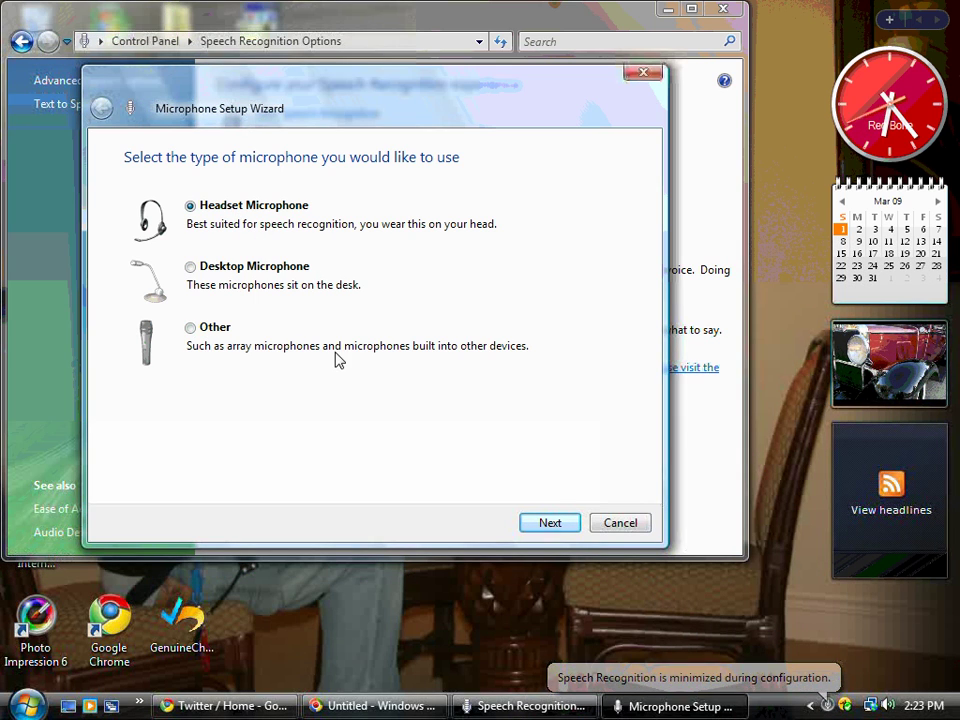
pyautogui.click(191, 328)
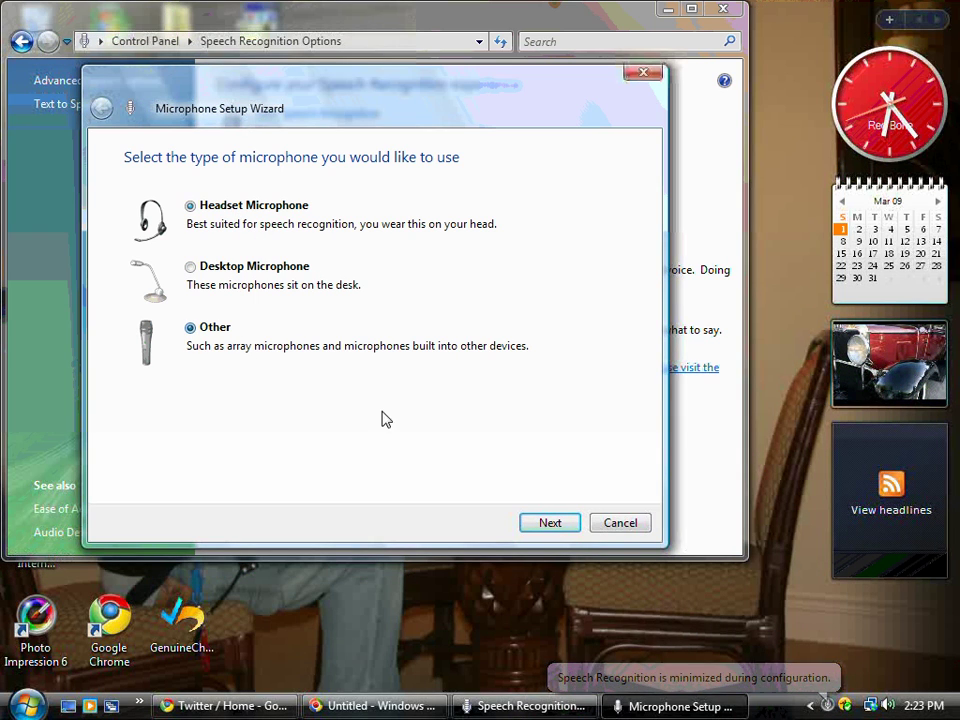
pyautogui.click(548, 523)
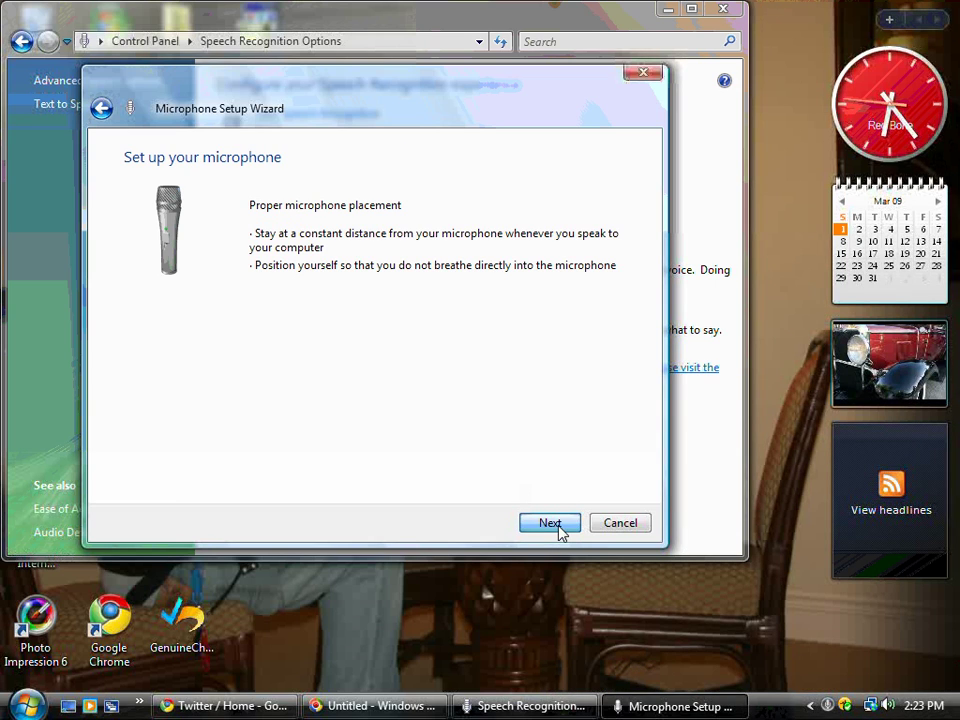
pyautogui.click(557, 527)
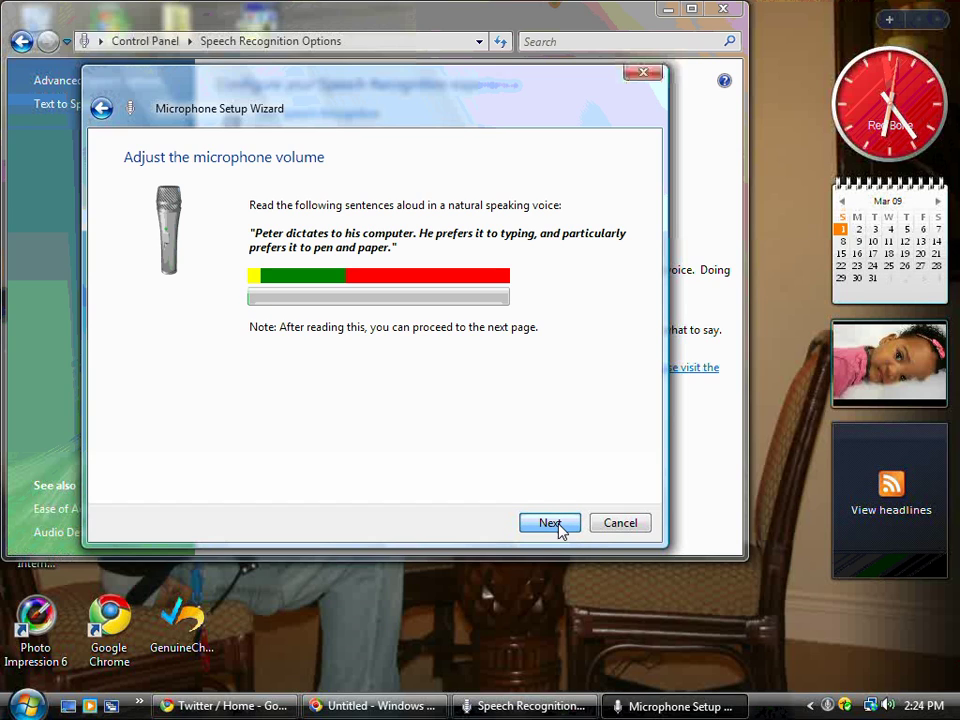
pyautogui.click(558, 529)
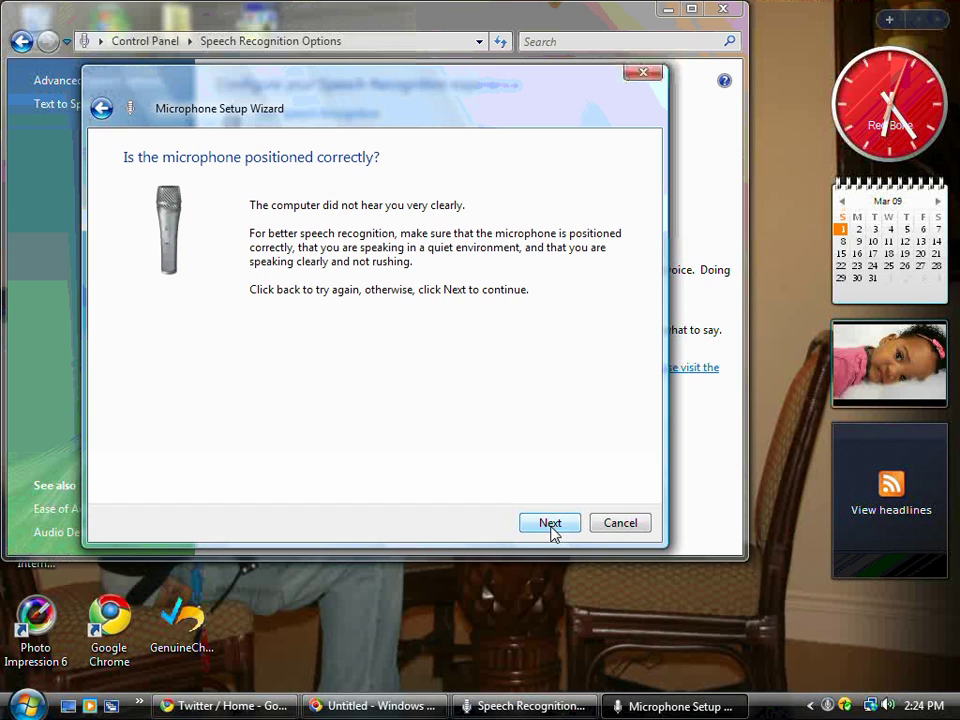
pyautogui.click(556, 529)
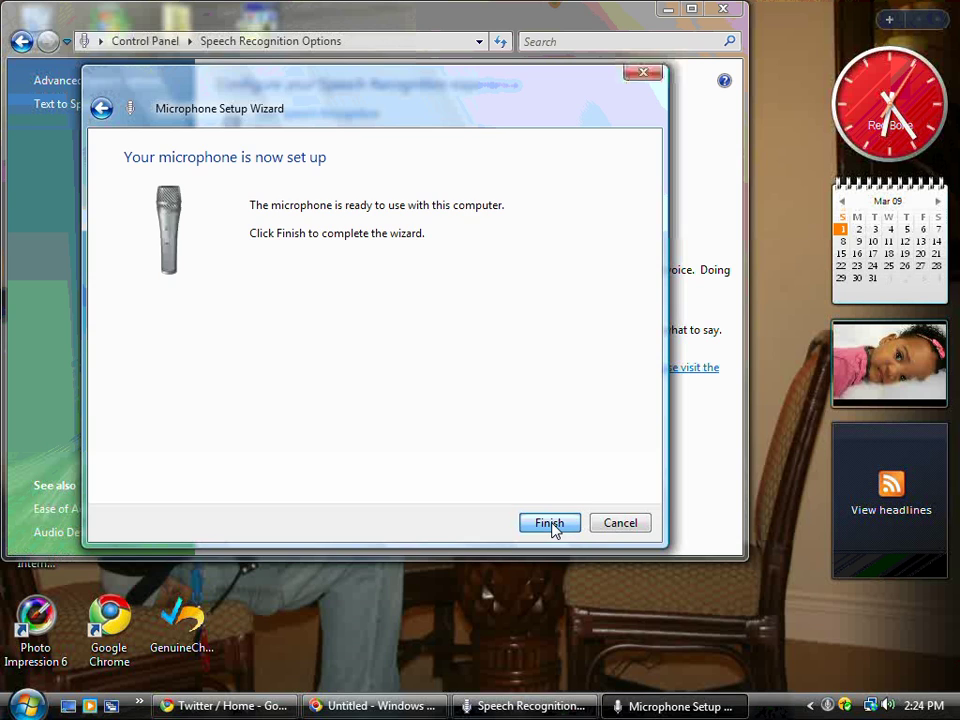
pyautogui.click(551, 528)
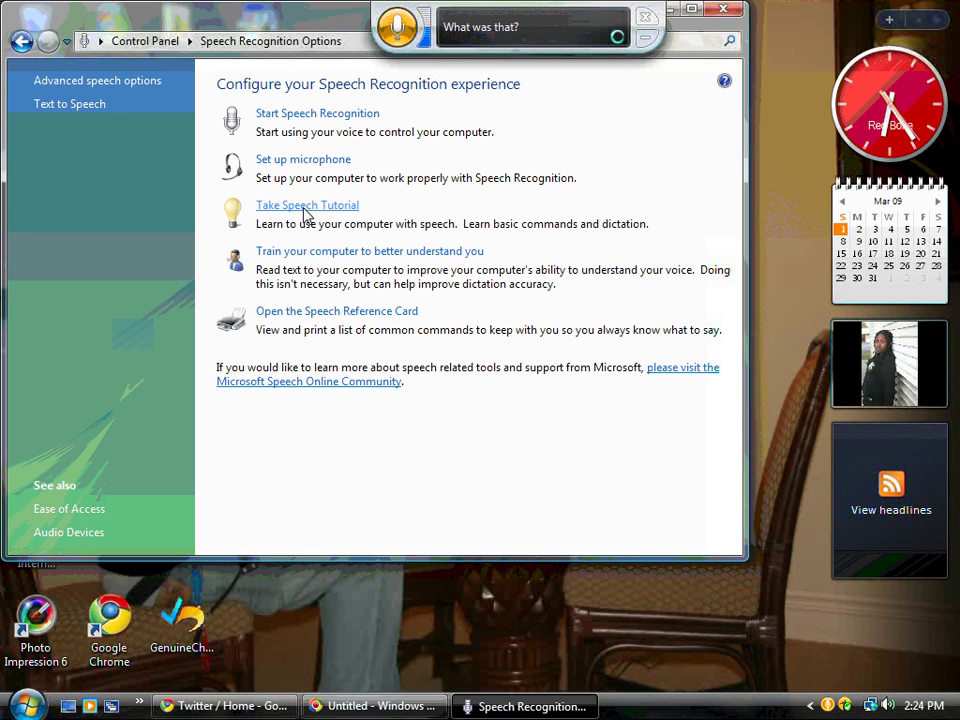
# - From the tray icon's menu, set speech recognition to 'Off: Do not listen to anything I say'
pyautogui.rightClick(828, 706)
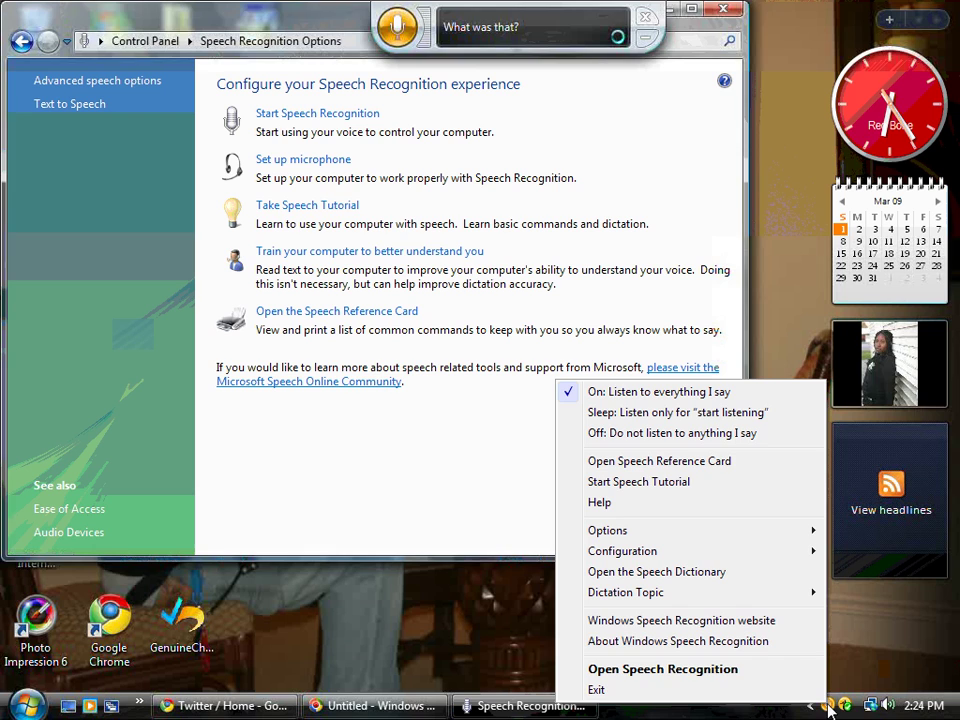
pyautogui.click(720, 436)
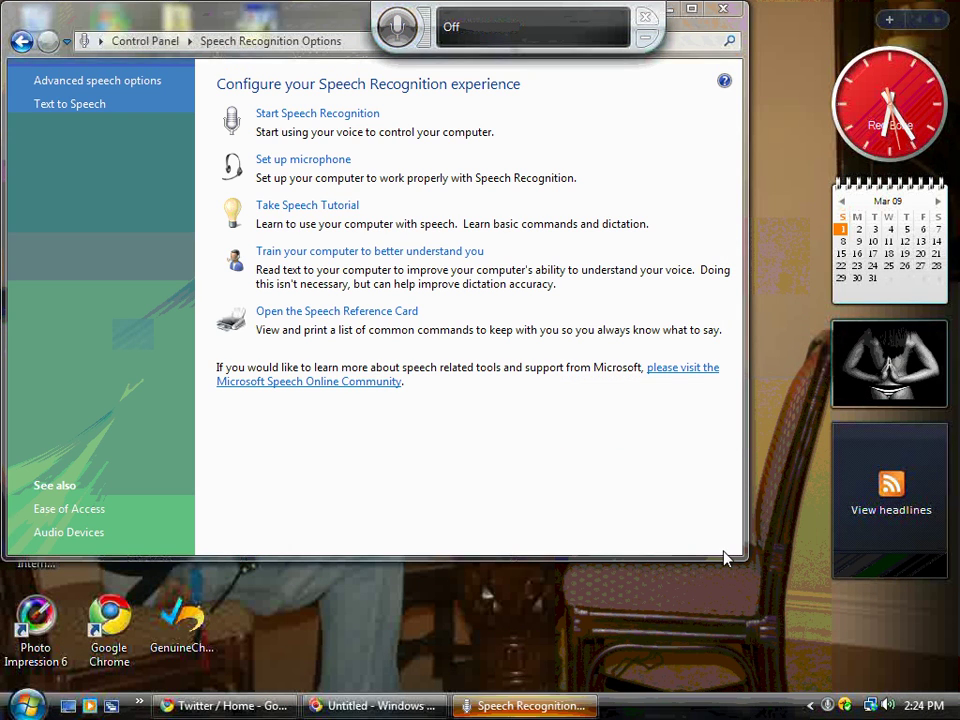
# - Launch Take Speech Tutorial and advance from Microphone Button to the Audio Meter lesson
pyautogui.click(293, 210)
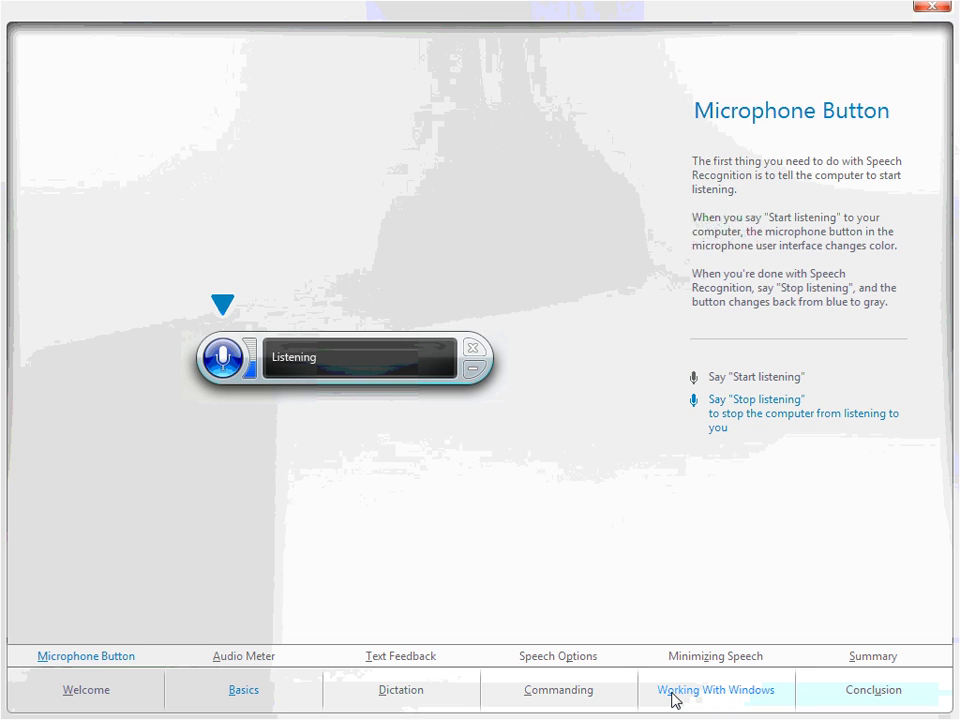
pyautogui.press('Return')
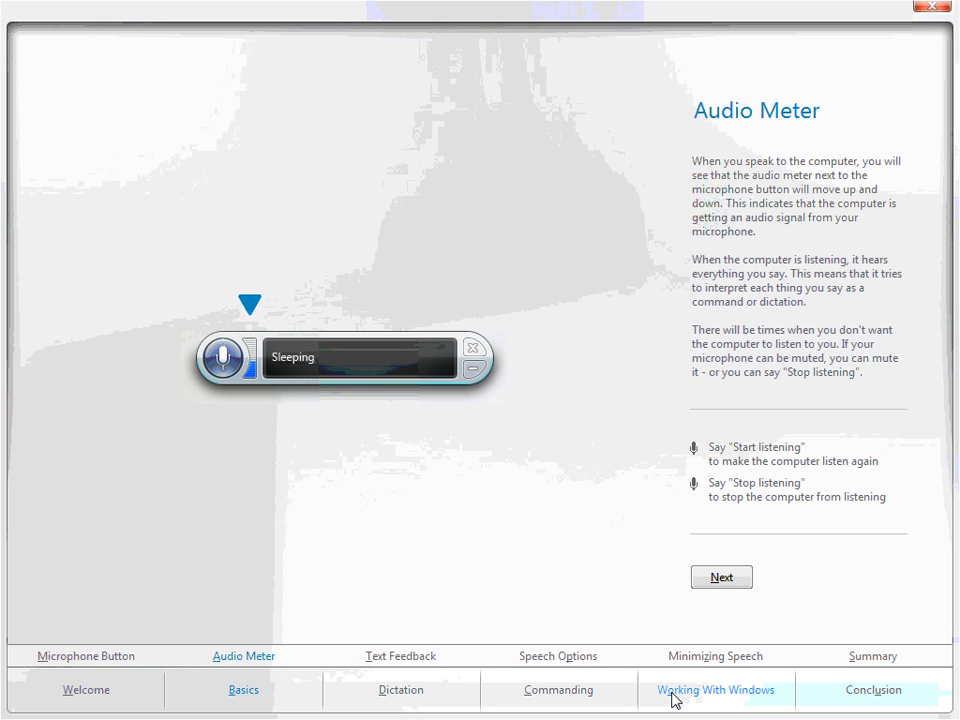
# - Advance to the Text Feedback lesson, close the tutorial, and start 'Train your computer to better understand you'
pyautogui.press('Return')
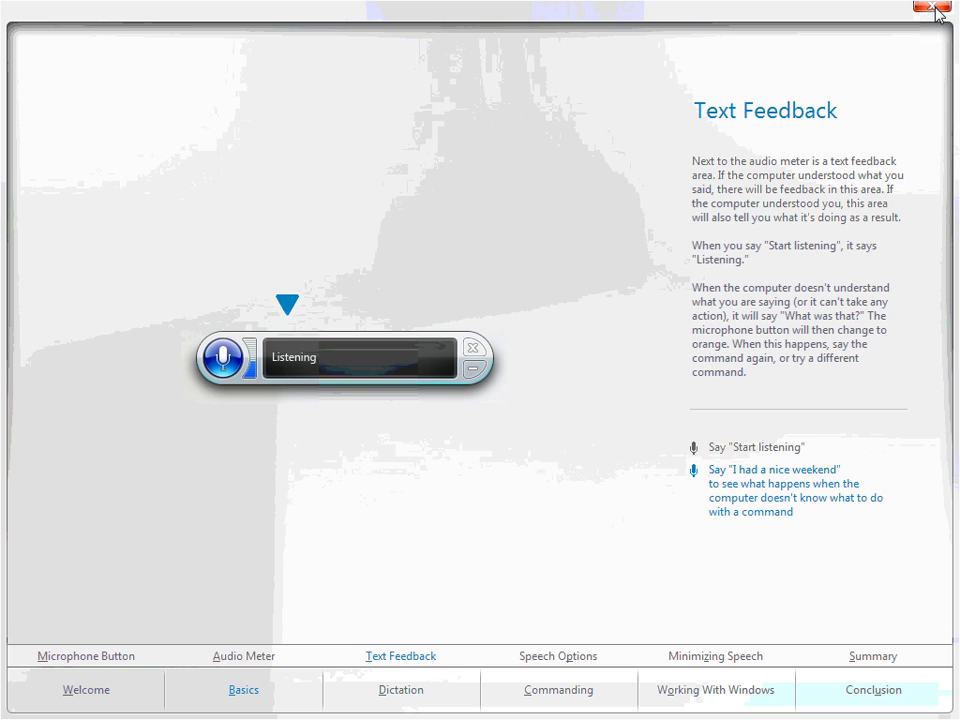
pyautogui.click(934, 7)
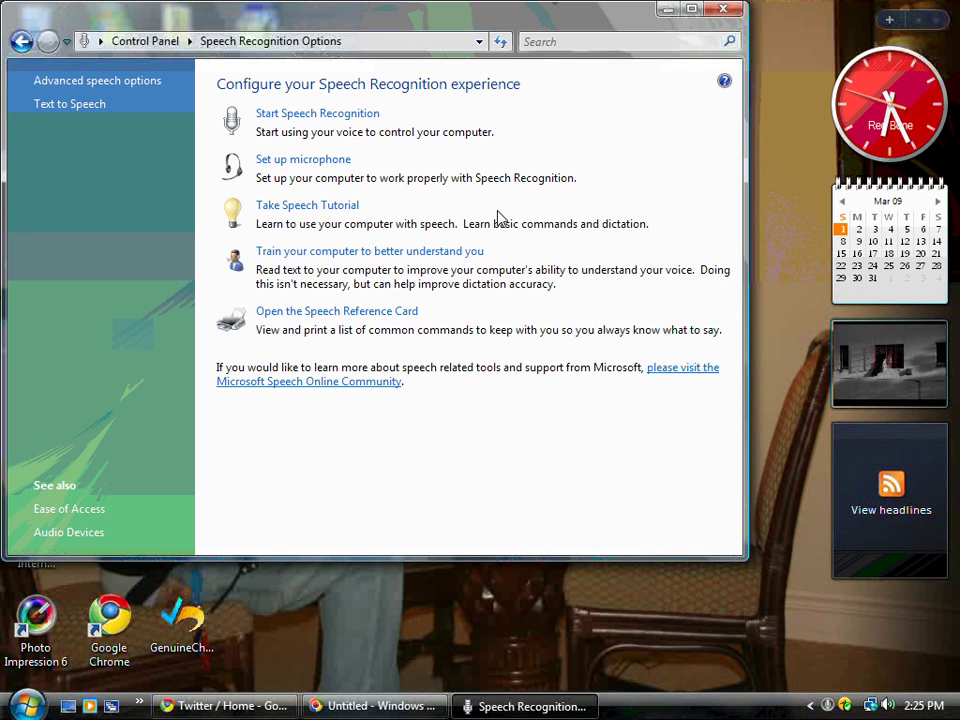
pyautogui.click(390, 254)
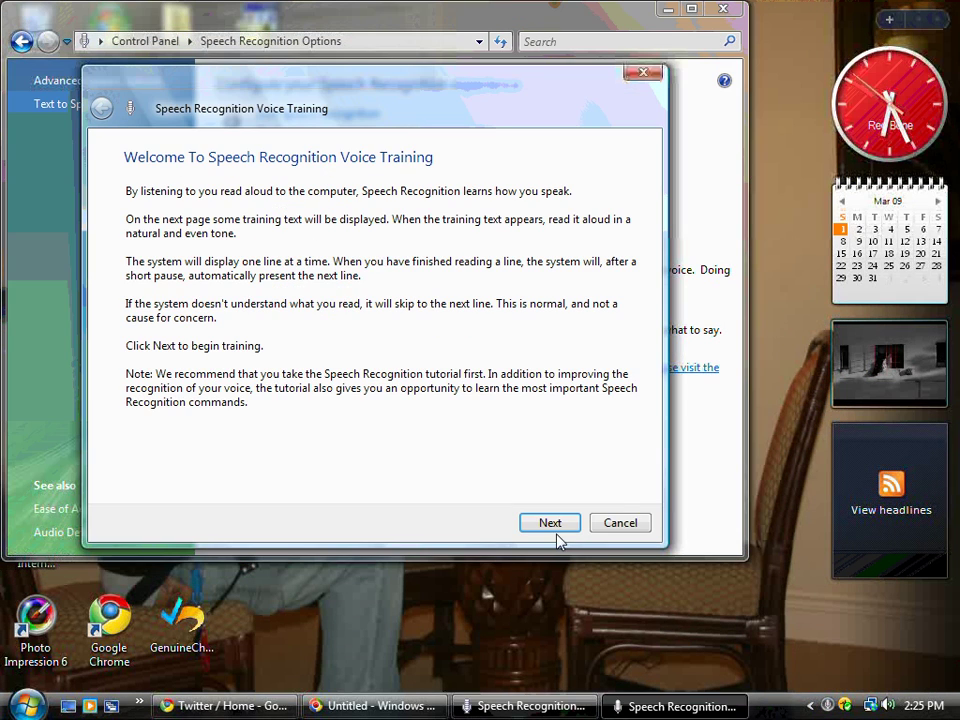
# - Begin the Voice Training session, then cancel it to return to Speech Recognition Options
pyautogui.click(560, 529)
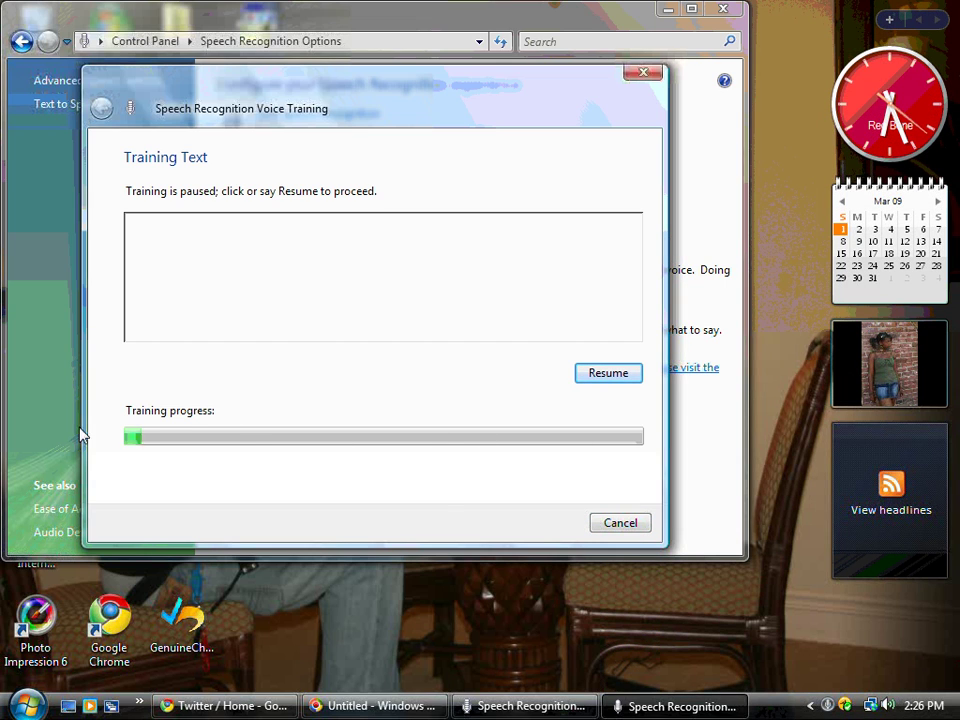
pyautogui.click(629, 528)
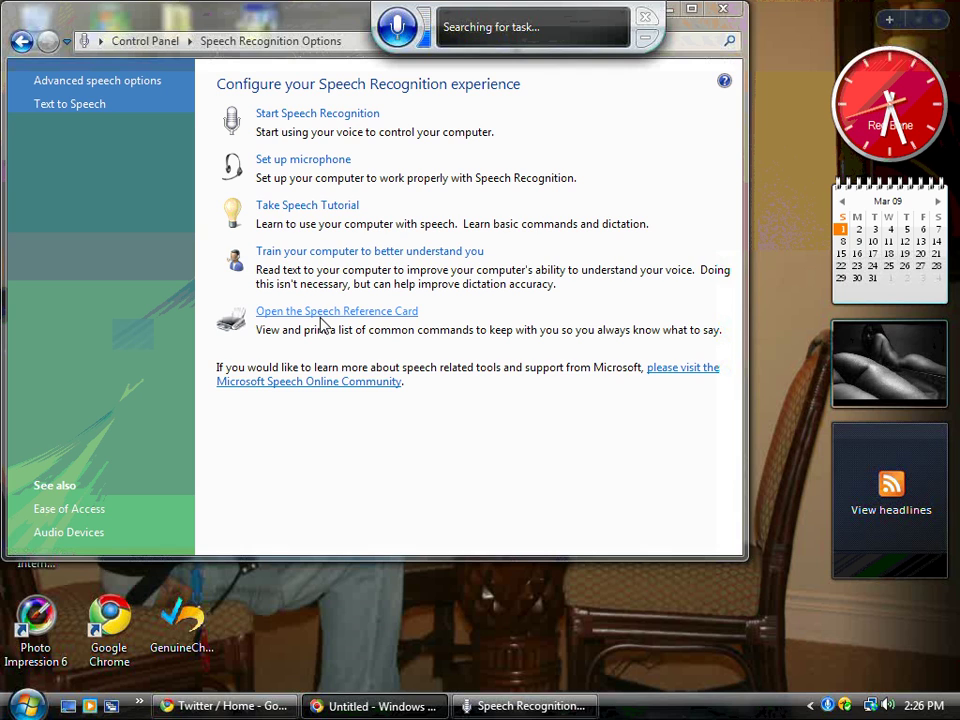
pyautogui.click(322, 316)
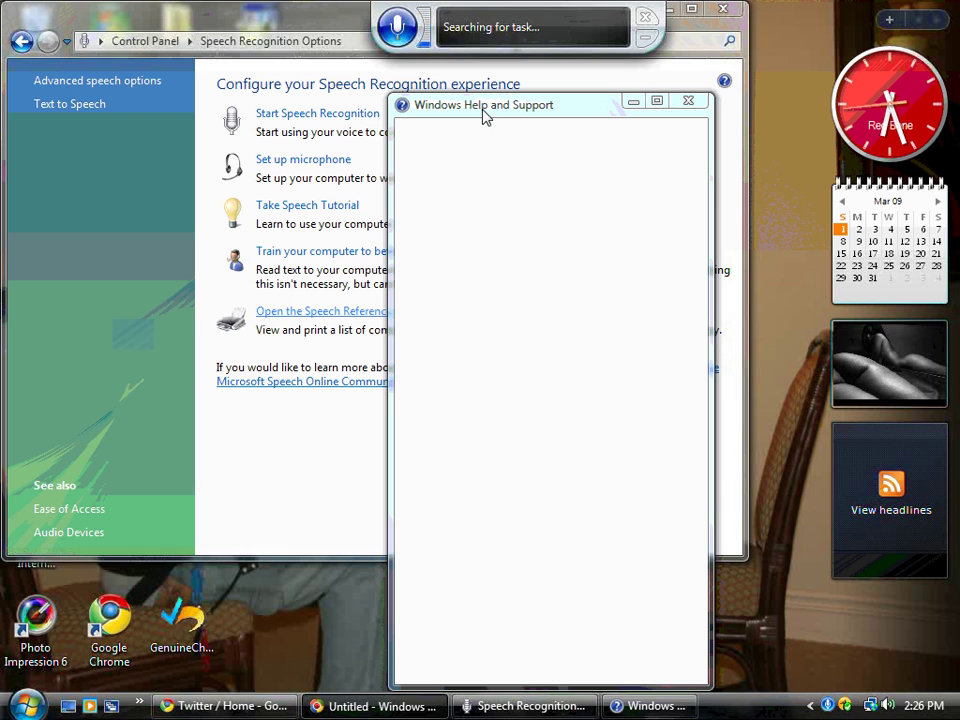
pyautogui.moveTo(485, 114); pyautogui.dragTo(469, 94)
pyautogui.click(449, 310)
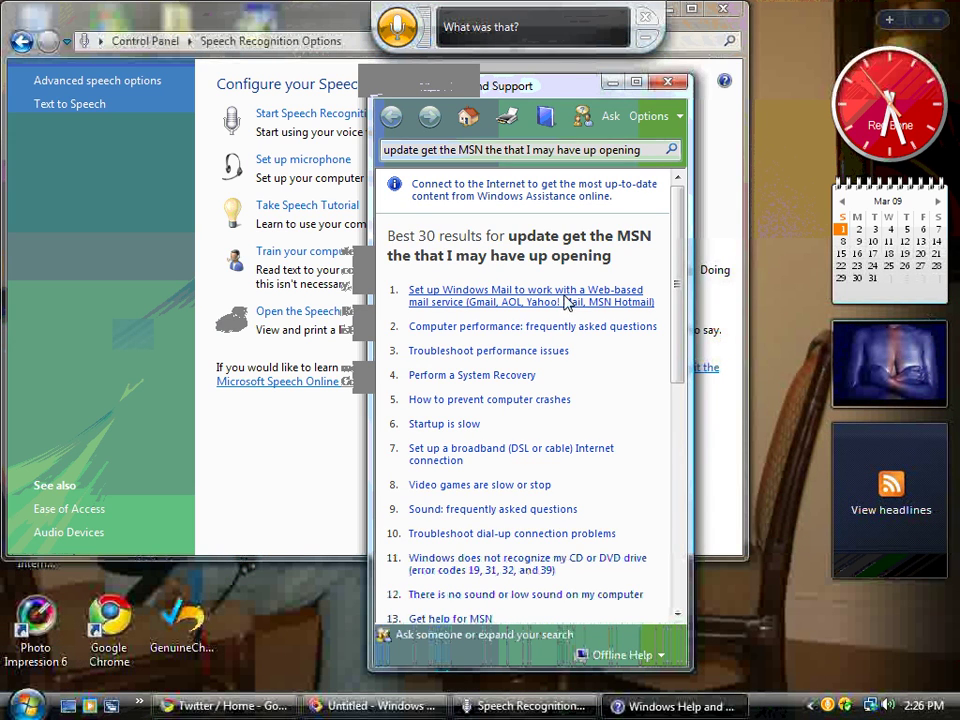
pyautogui.moveTo(508, 90); pyautogui.dragTo(611, 88)
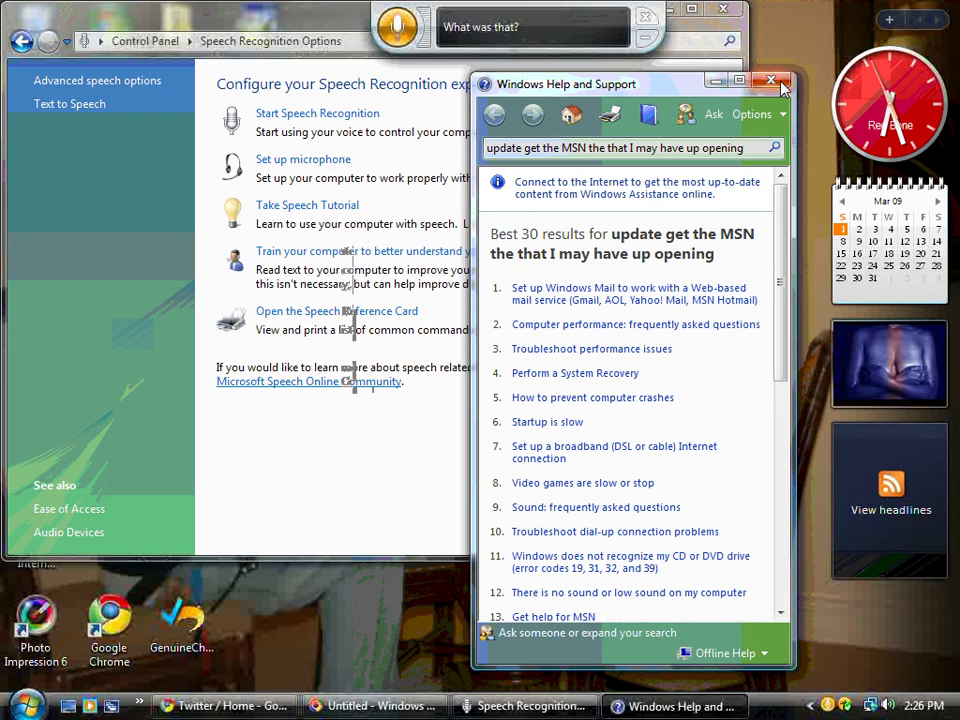
pyautogui.hotkey('alt', 'F4')
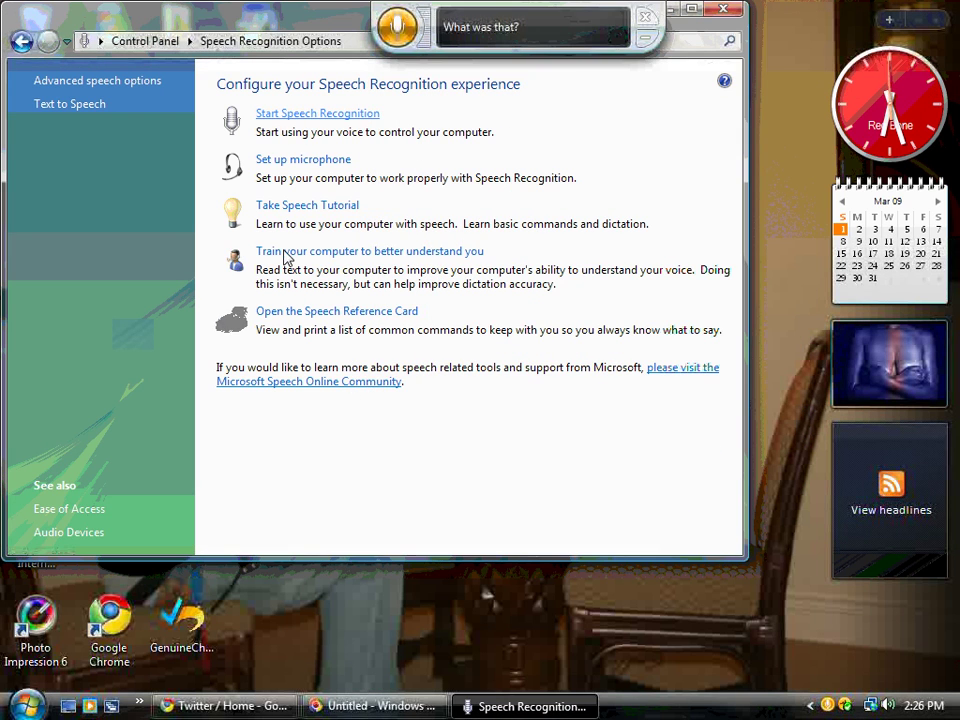
# - Open the Speech Reference Card, move its window up-left, and scroll through the common commands table
pyautogui.click(321, 316)
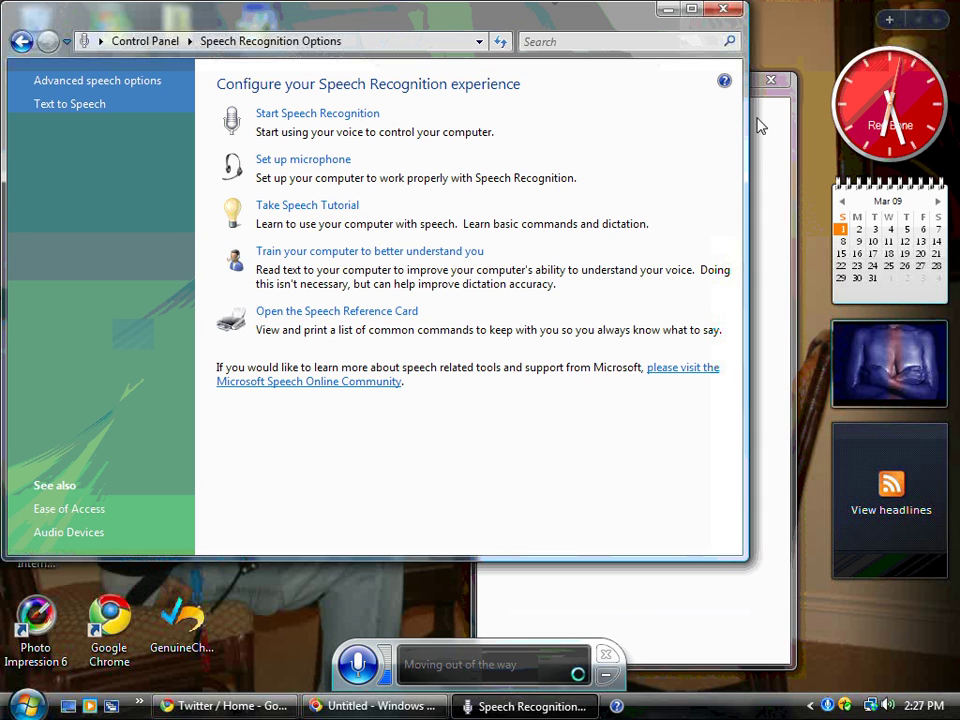
pyautogui.moveTo(670, 93); pyautogui.dragTo(600, 43)
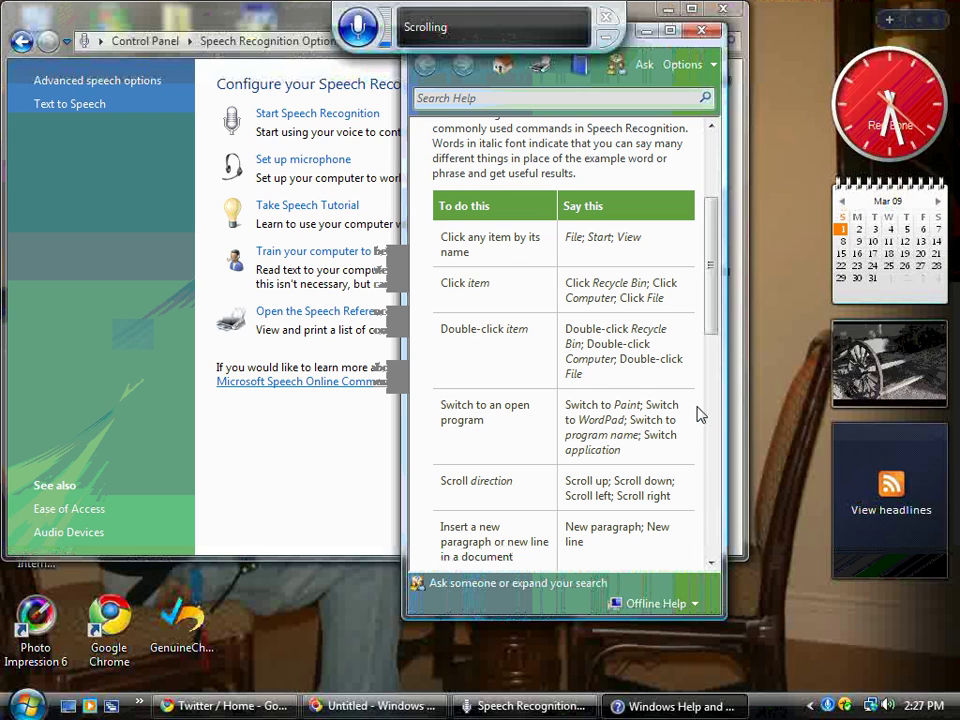
pyautogui.press('Home')
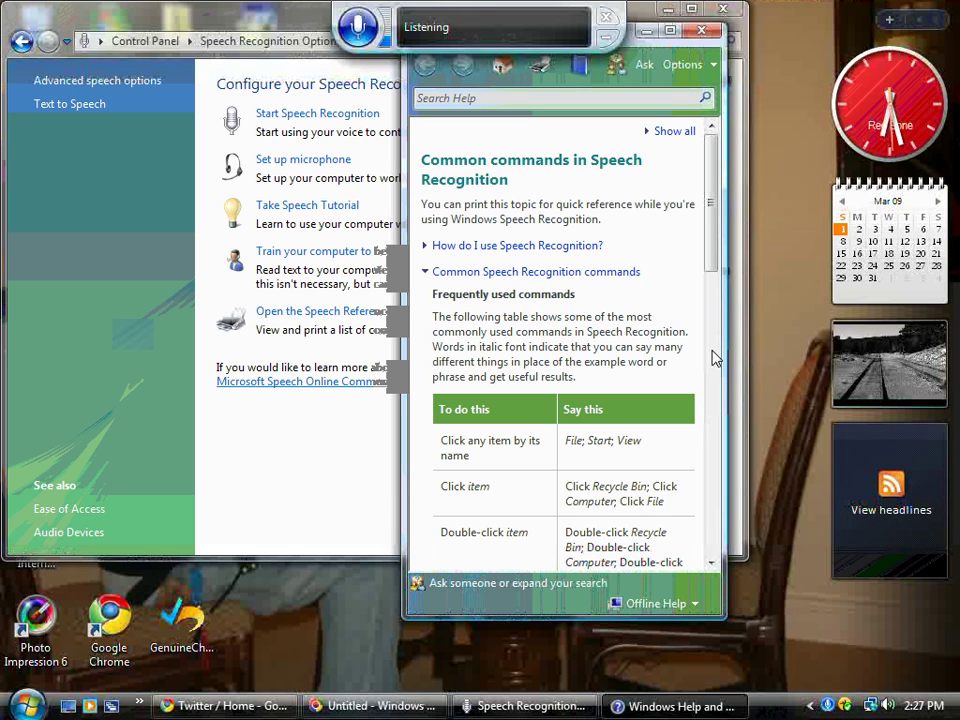
pyautogui.moveTo(714, 268); pyautogui.dragTo(728, 540)
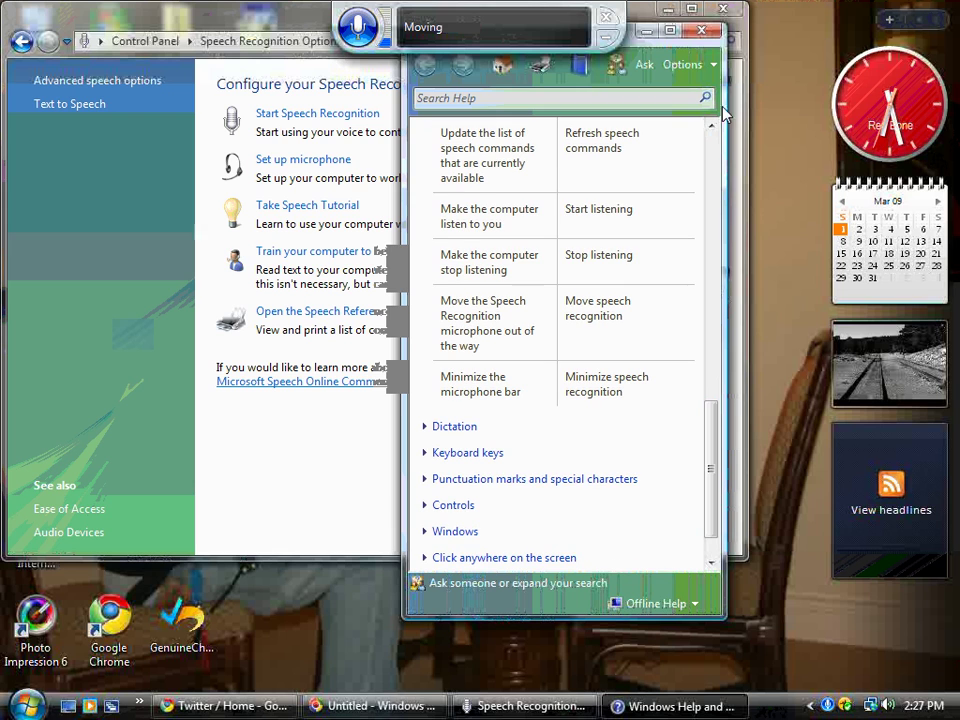
# - Close the Speech Reference Card window and open the Start menu to launch Google Chrome
pyautogui.click(703, 30)
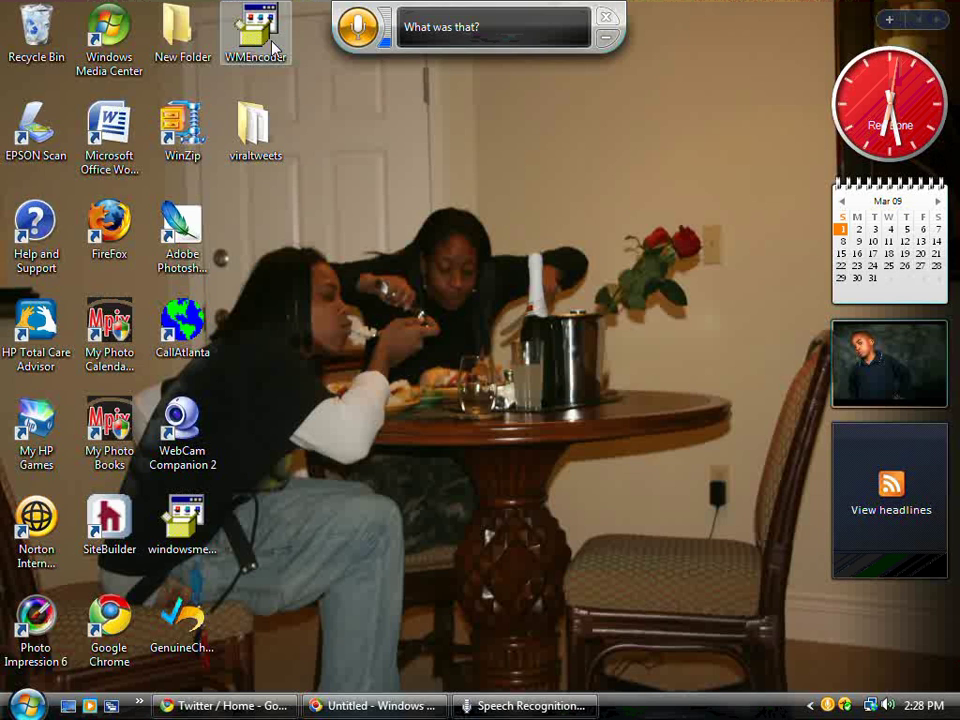
pyautogui.click(27, 706)
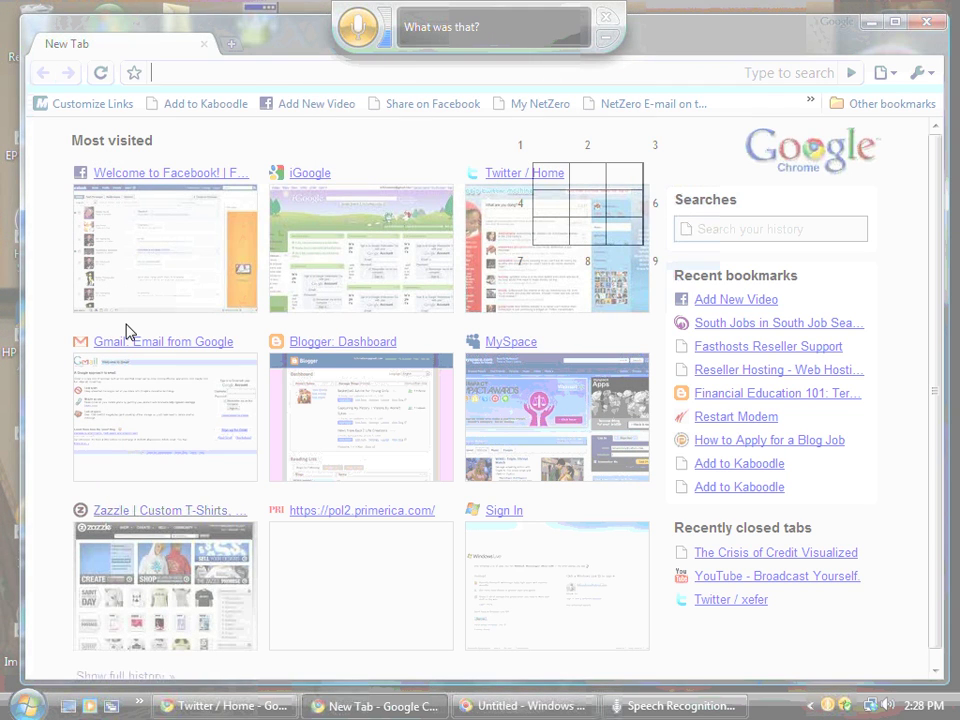
# - Open the Twitter / Home thumbnail at twitter.com/home, view the top of the page, then minimize Chrome
pyautogui.click(589, 210)
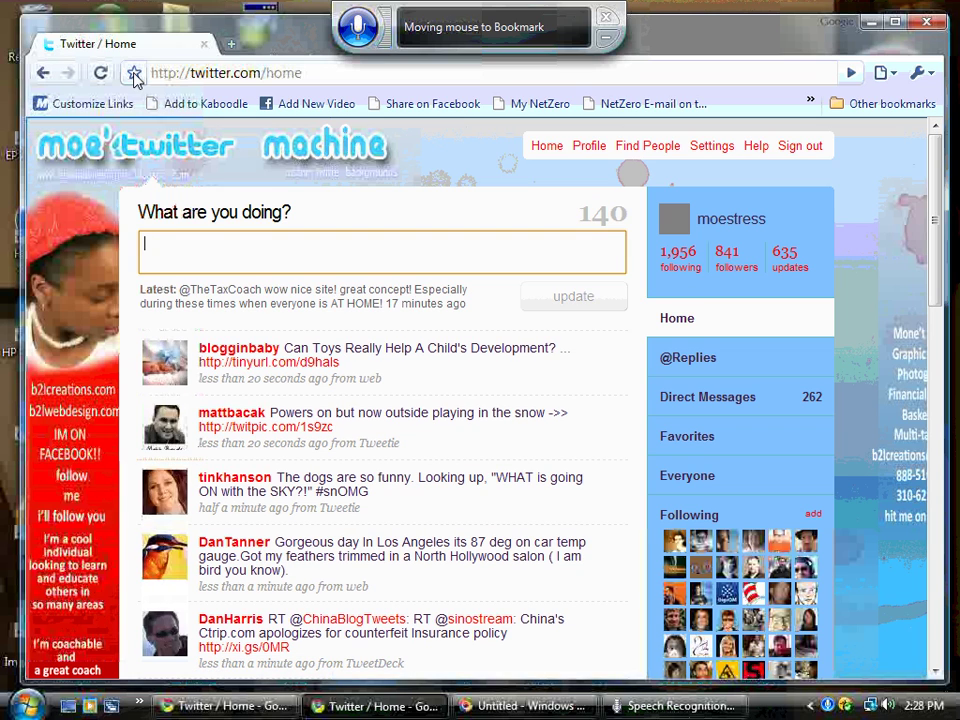
pyautogui.press('Home')
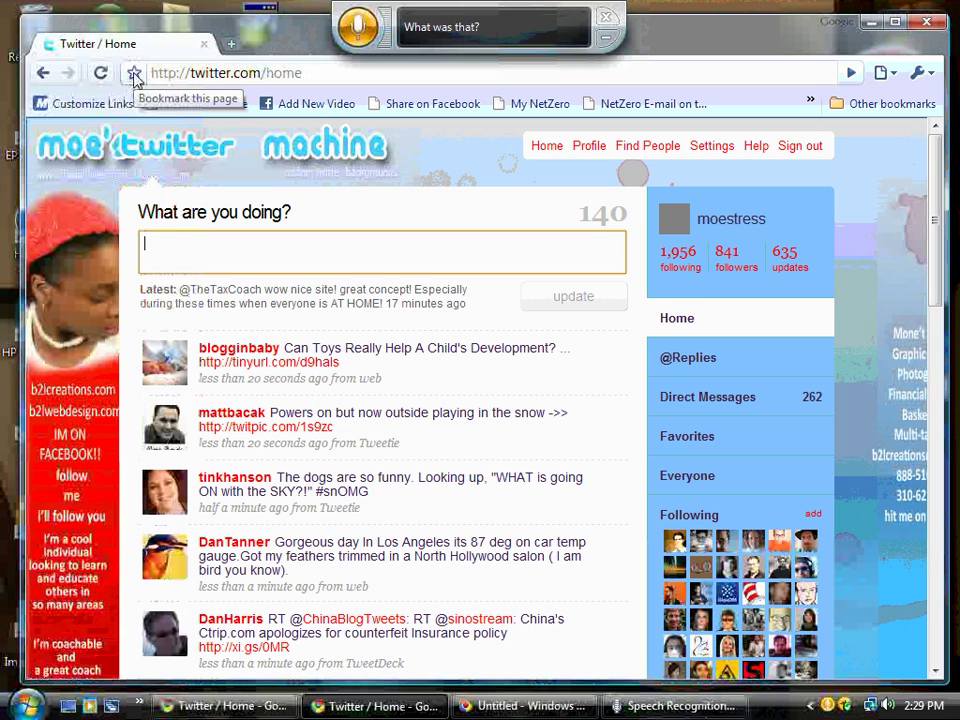
pyautogui.click(870, 26)
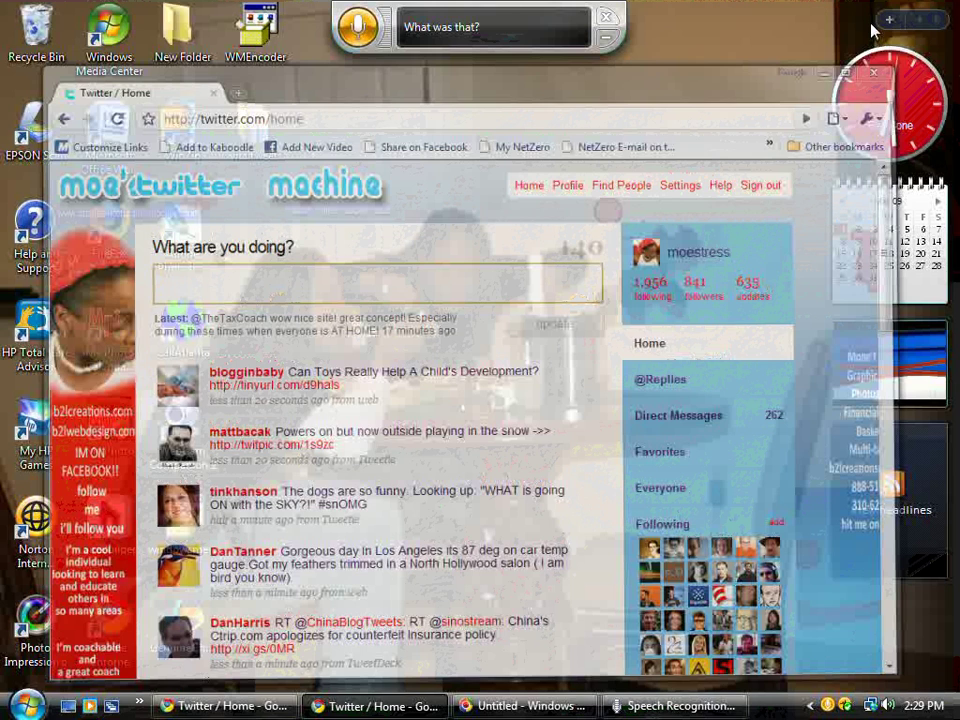